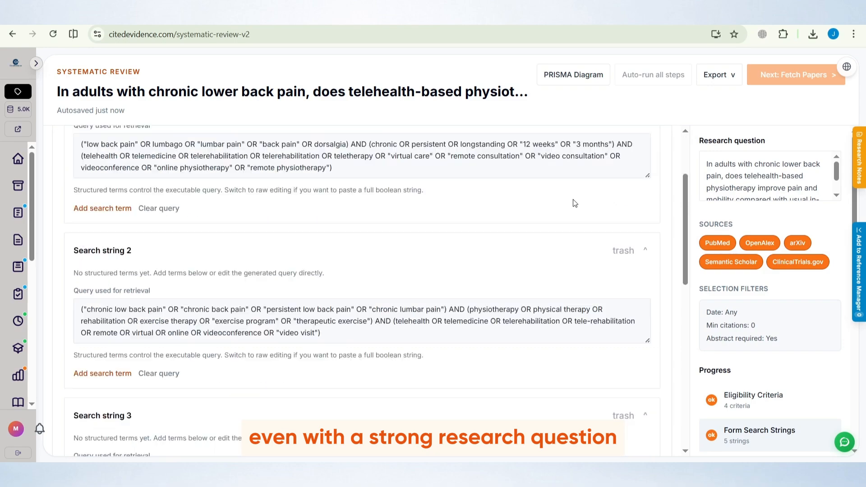
- Review the Boolean search strings and the list of fetched papers in the chronic lower back pain systematic review
scroll(575, 216, "up", 5)
scroll(468, 203, "down", 5)
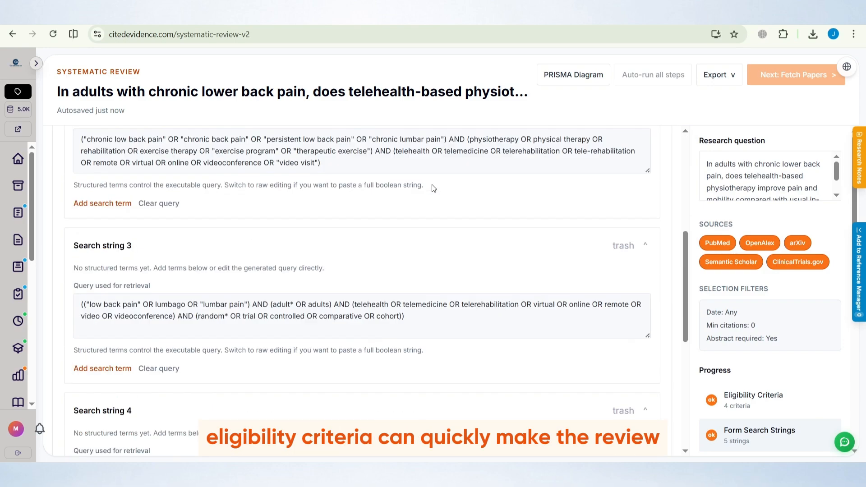
scroll(435, 193, "up", 5)
scroll(723, 267, "down", 3)
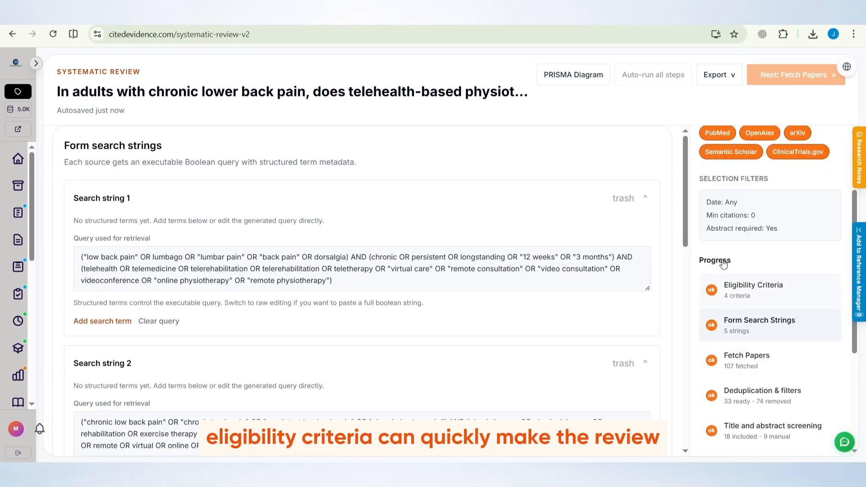
left_click(763, 354)
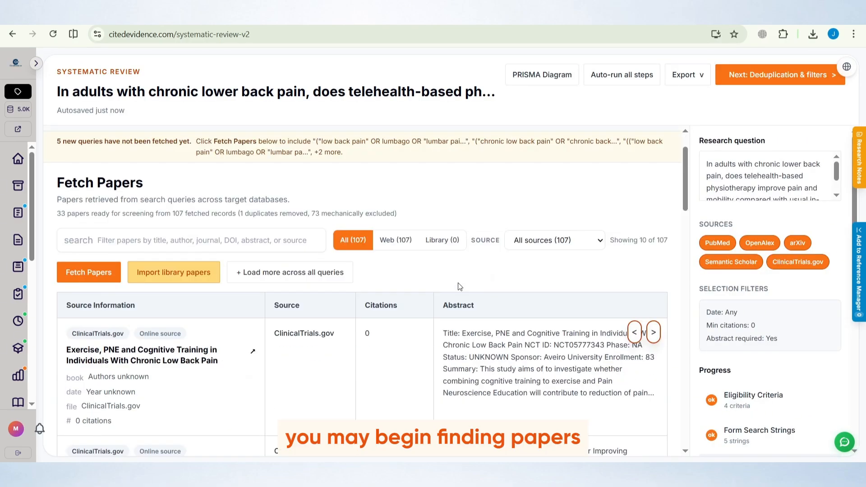
scroll(469, 239, "down", 20)
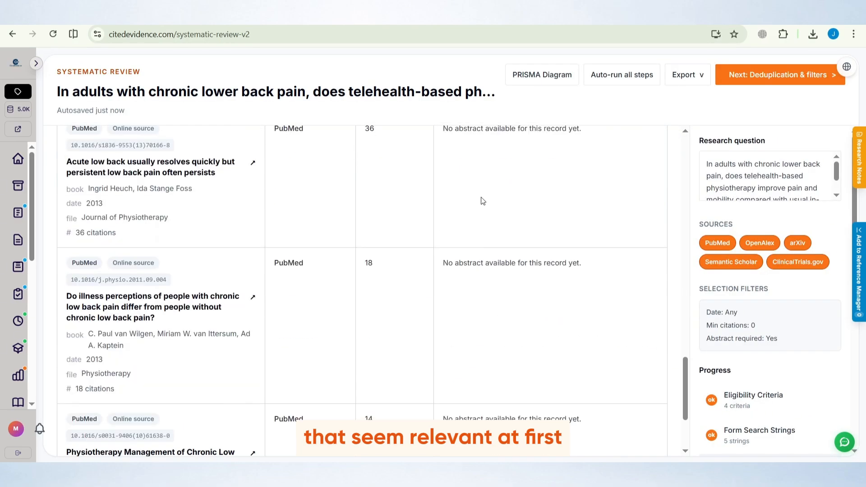
scroll(358, 240, "down", 15)
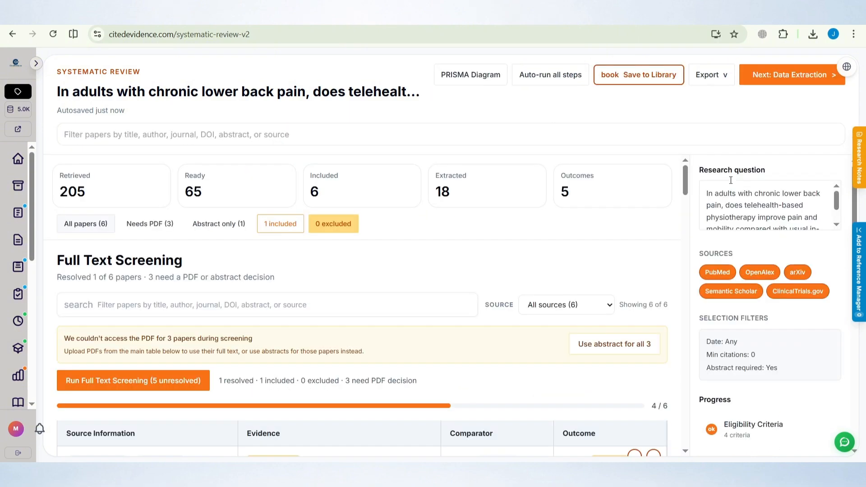
- Look through the full text screening entries and the evidence grading stage of the chronic lower back pain review
scroll(315, 247, "down", 6)
scroll(315, 249, "down", 12)
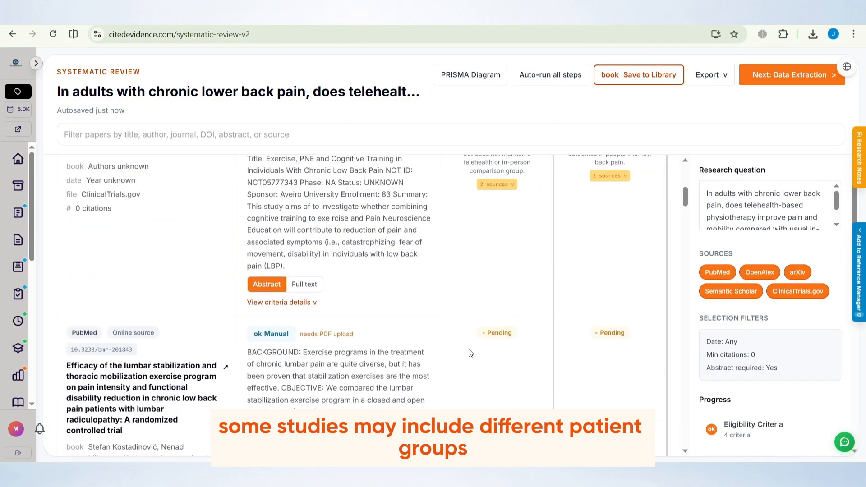
scroll(425, 249, "down", 10)
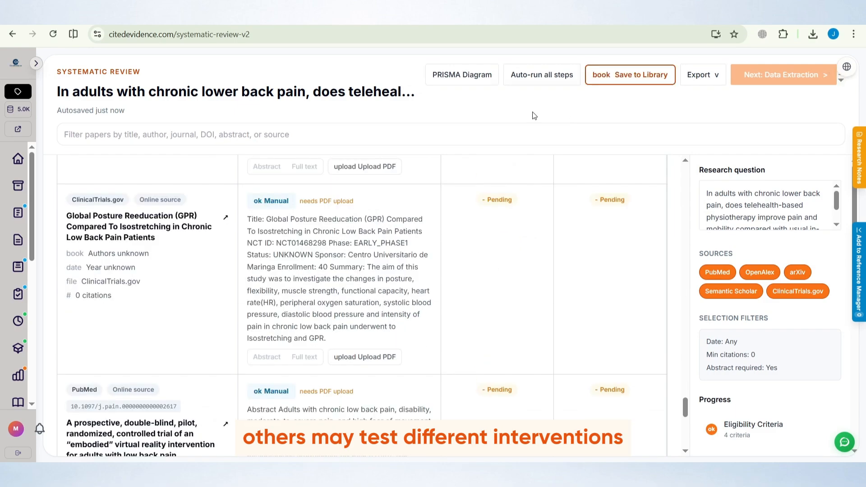
scroll(768, 253, "down", 6)
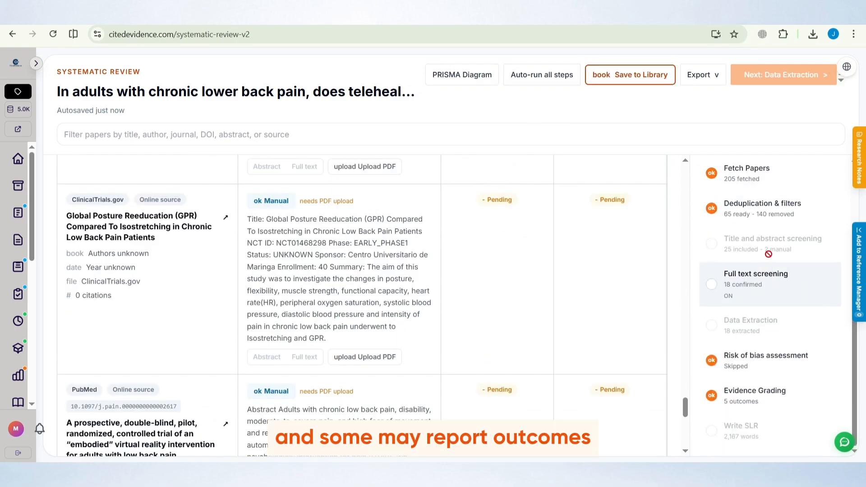
scroll(631, 291, "up", 20)
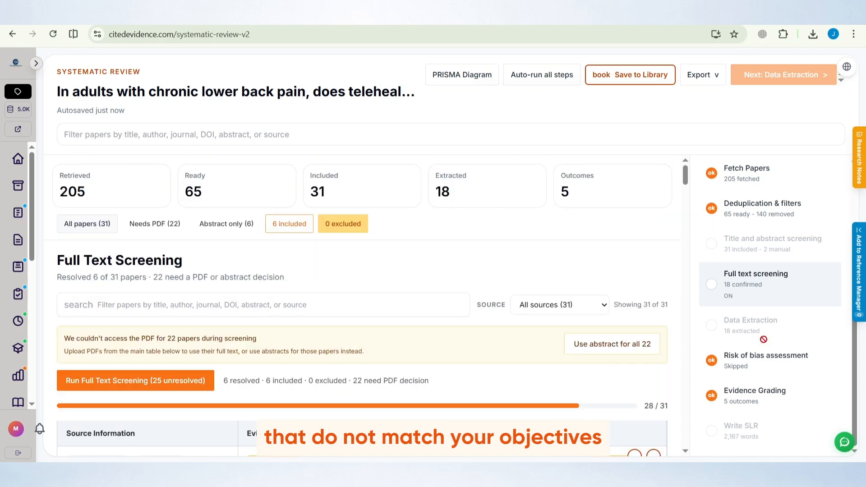
left_click(760, 355)
scroll(739, 339, "down", 7)
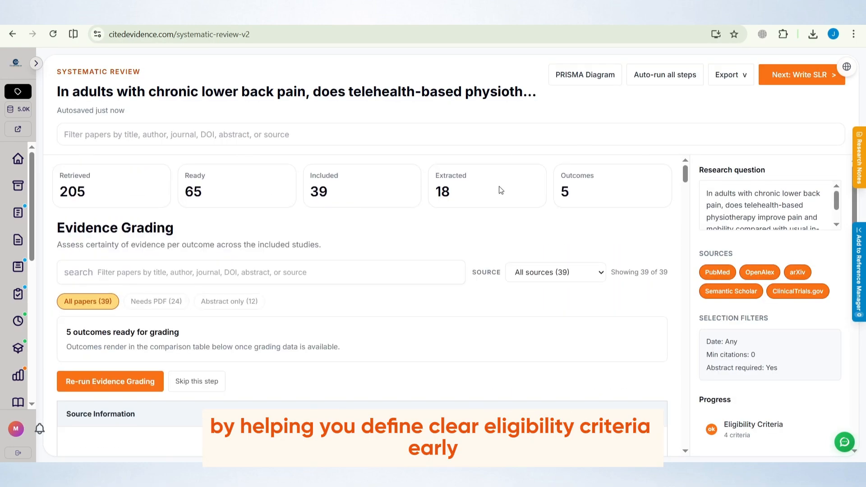
scroll(586, 212, "down", 3)
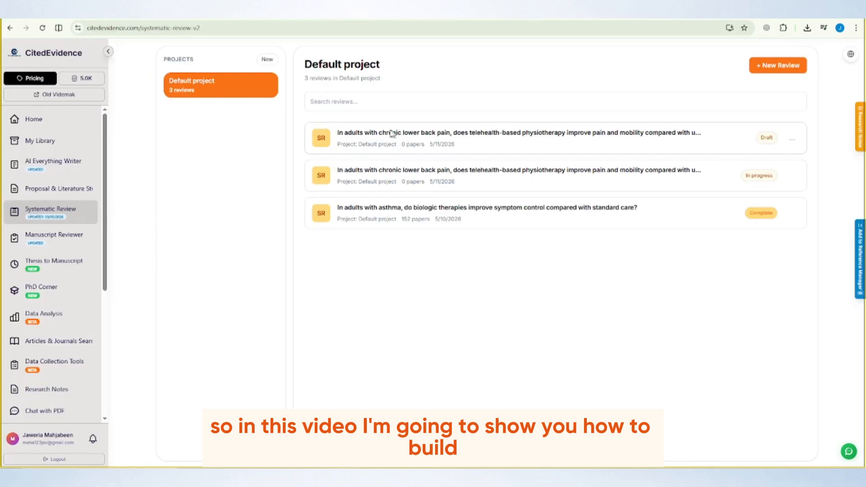
- Open the draft chronic lower back pain review and add a population eligibility criterion labelled "Population"
left_click(408, 135)
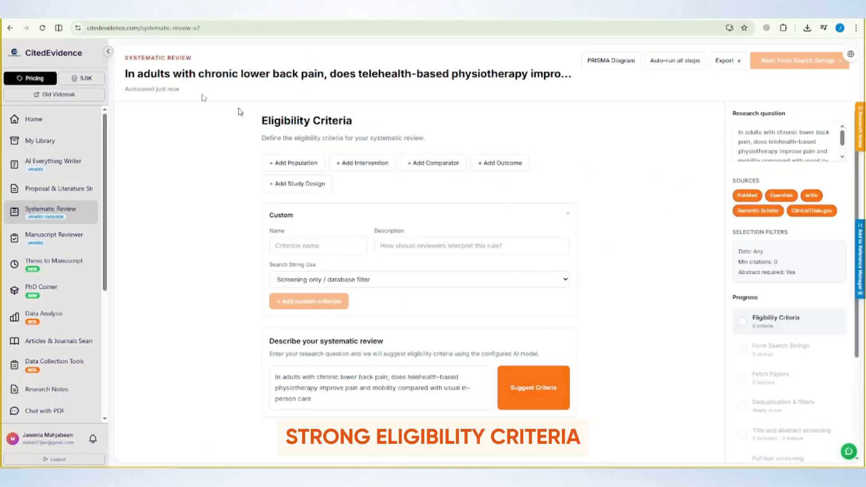
left_click(108, 51)
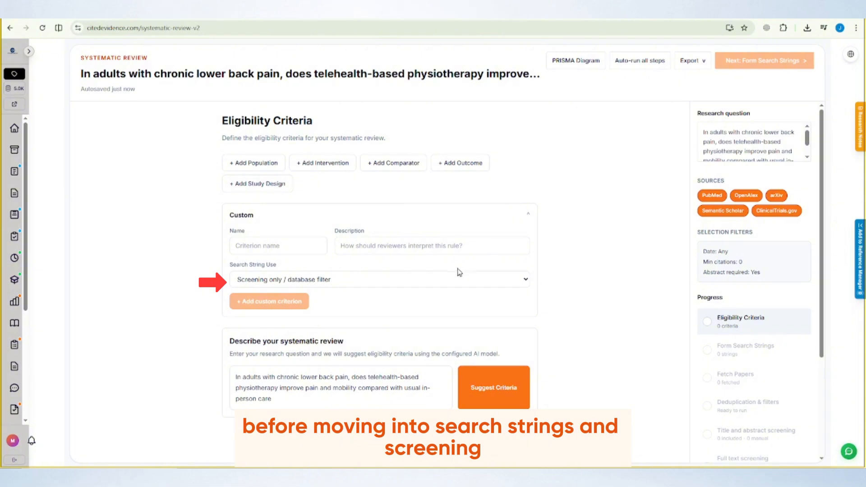
left_click(269, 163)
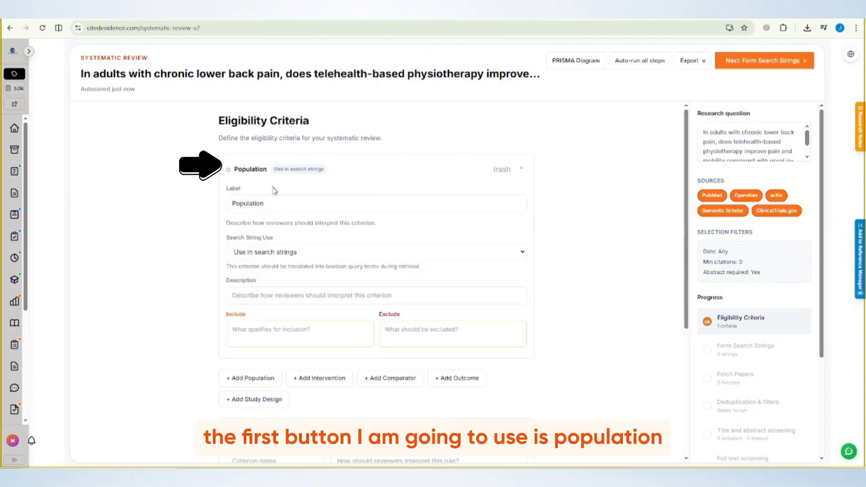
type("Popu")
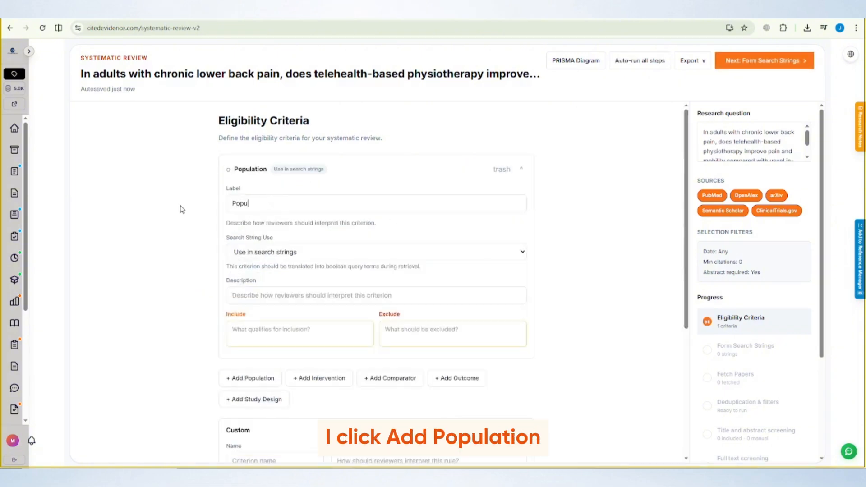
type("lation")
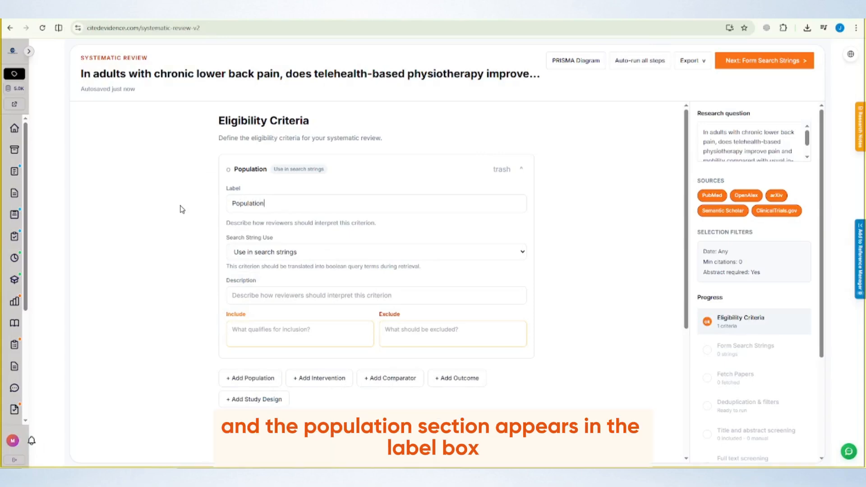
key("Return")
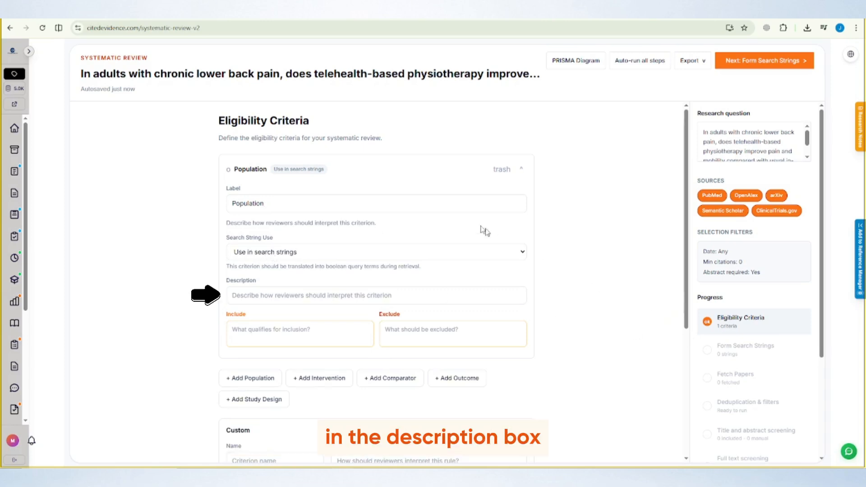
- Set the population description to "Adults aged 18 years and older with chronic lower back pain lasting 12 weeks or longer."
left_click(403, 255)
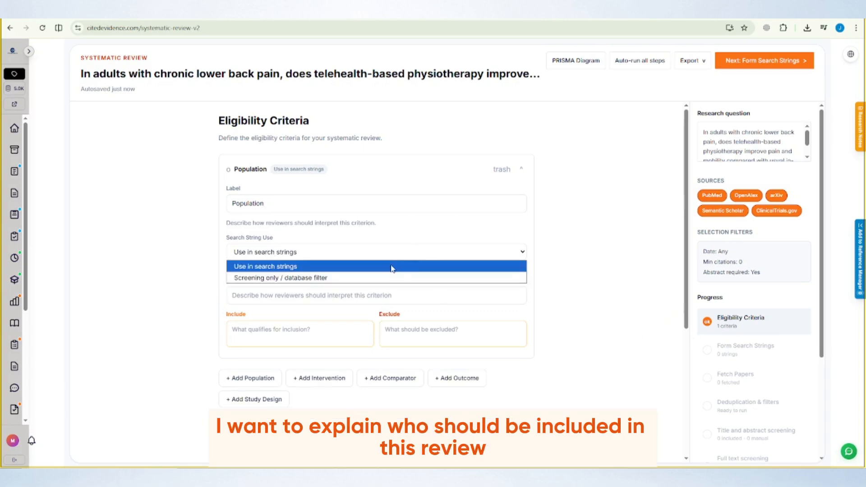
key("Escape")
type("Adults ")
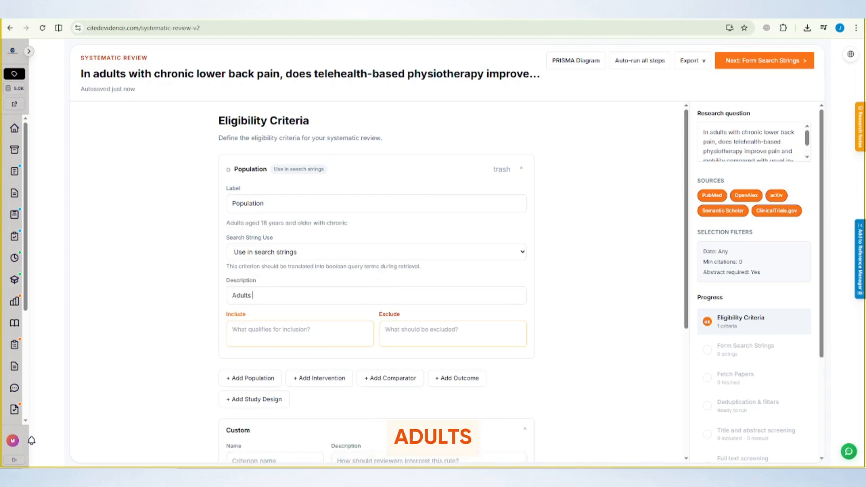
type("aged 18 years and older with ch")
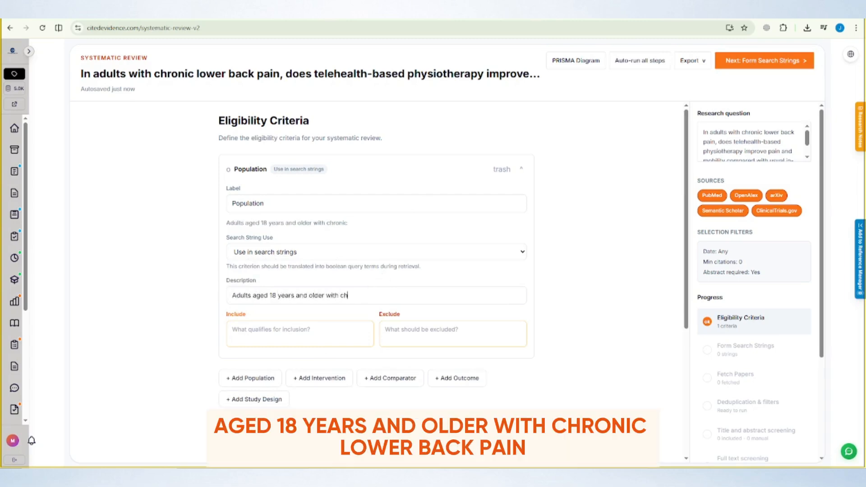
type("ronic lower back pain lasting 12 weeks or longer.")
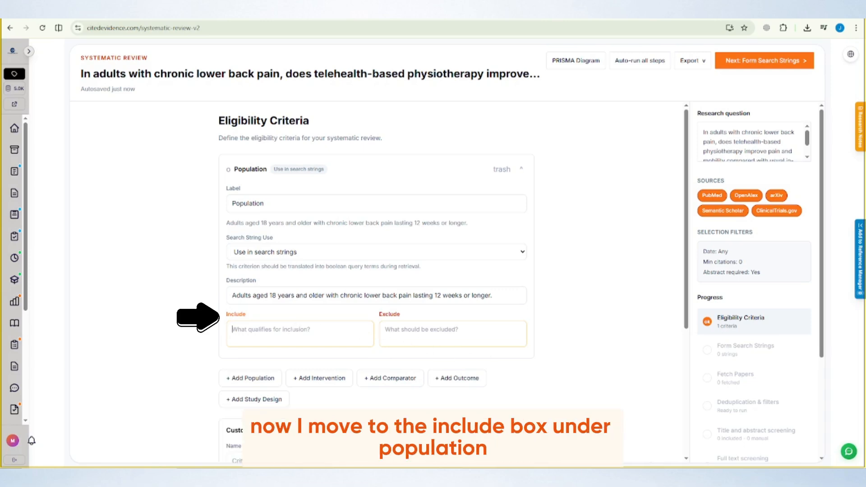
- Set the population inclusion rule to "Adults 18 years and older diagnosed with chronic lower back pain or reporting lower back pain for 12 weeks or longer."
type("Adults 18 years and older diagnosed with chronic lower back pai")
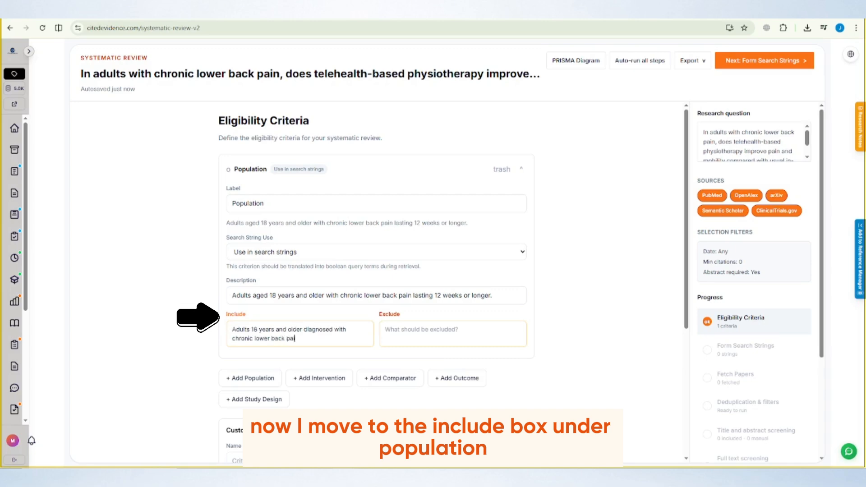
type("n or reporting")
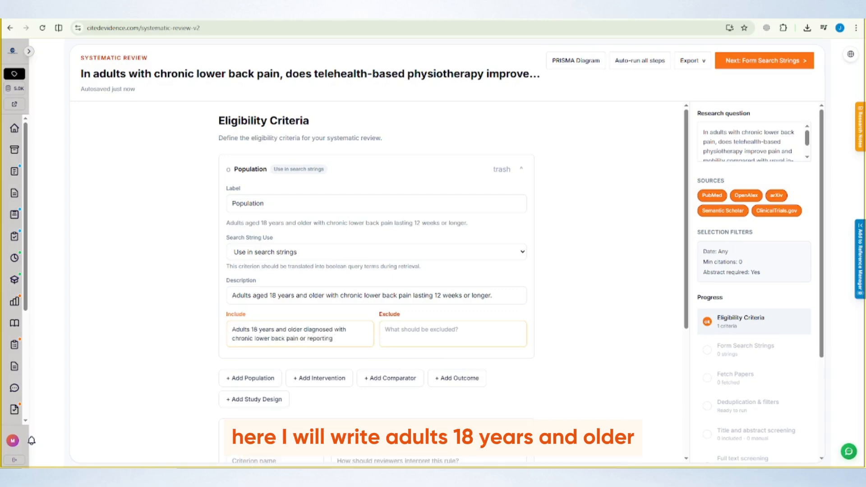
type(" lower back pain ")
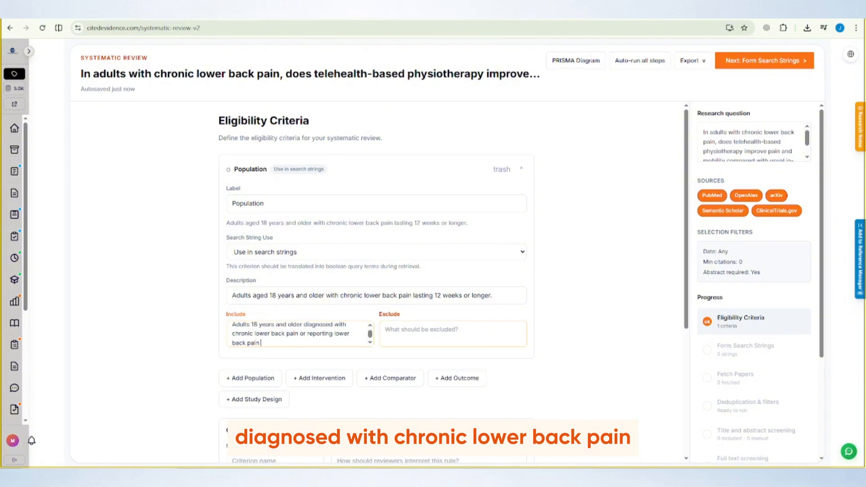
type("frr 12 wee")
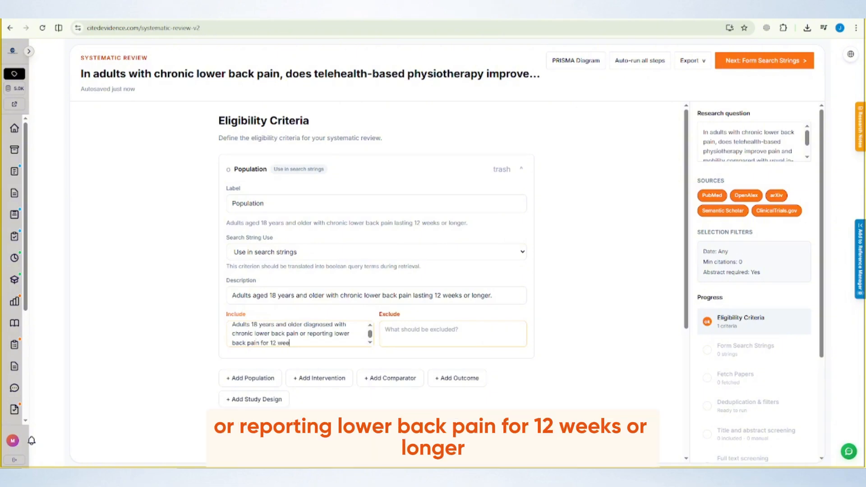
type("ks or longer.")
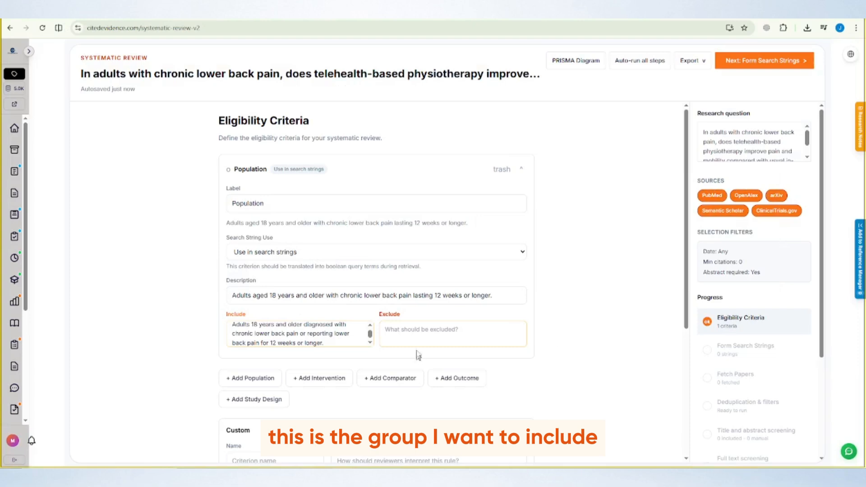
- Set the population exclusion rule to "Children, adolescents, pregnant patients, patients with acute back pain, post-surgical back pain, cancer-related pain, or pain caused by major trauma."
type("Children, adolescents, pregnant patients, patients with acute back pain, post-surgical back pain, cancer")
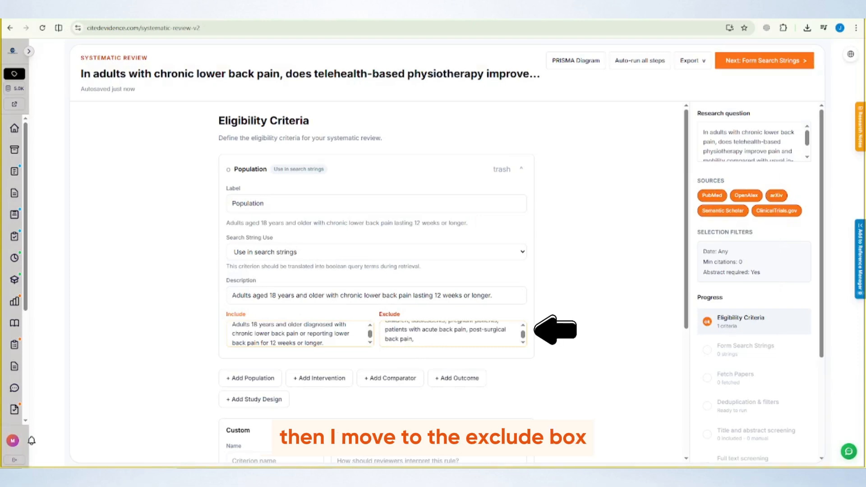
type("rela")
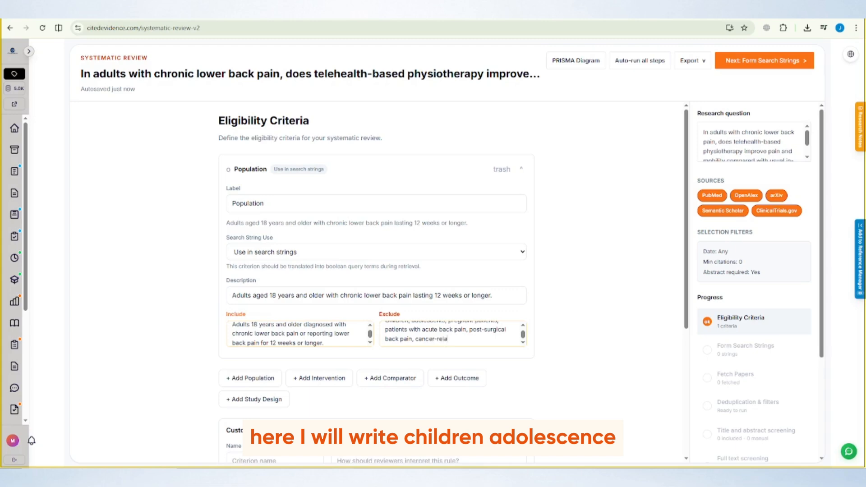
type("ted pain, or pain caused")
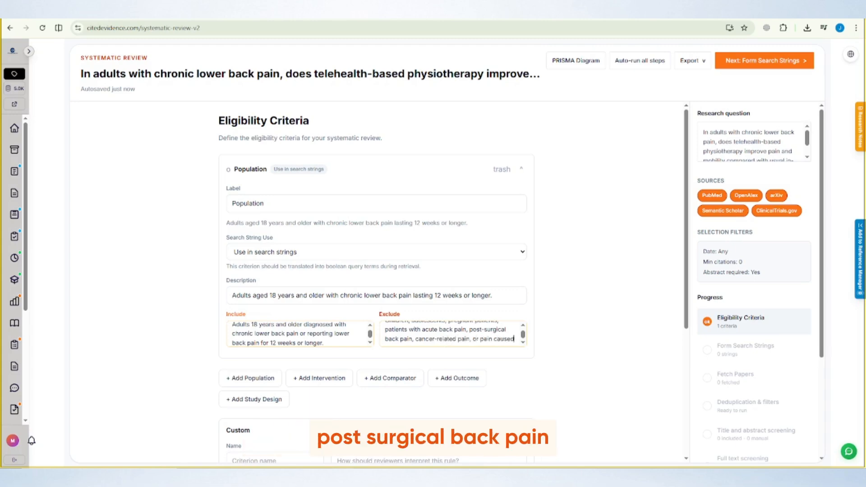
type(" by major")
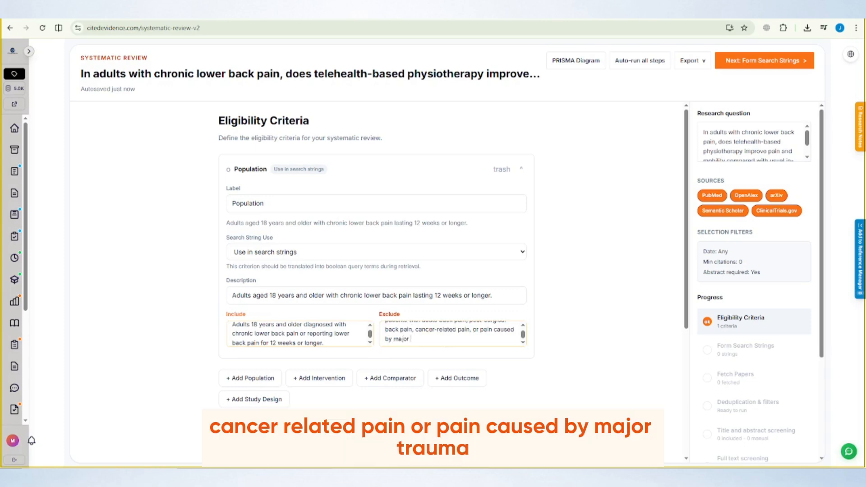
type(" trauma.")
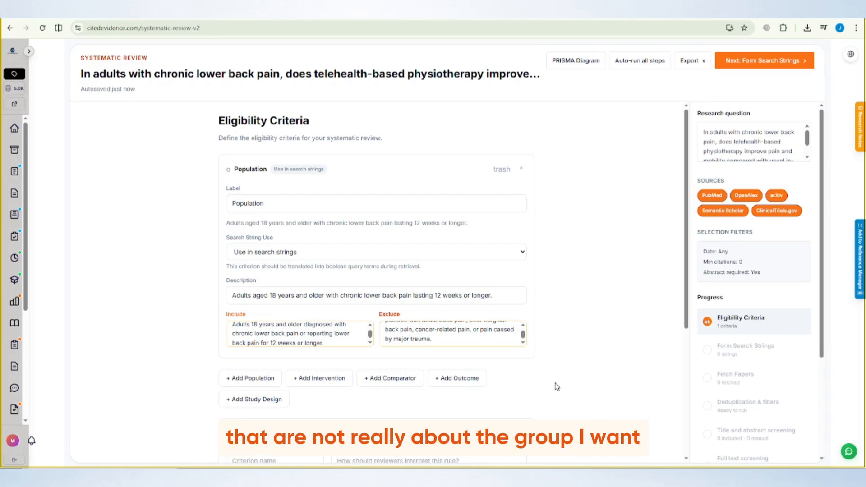
- Add an intervention eligibility criterion and label it "Intervation"
scroll(556, 387, "down", 2)
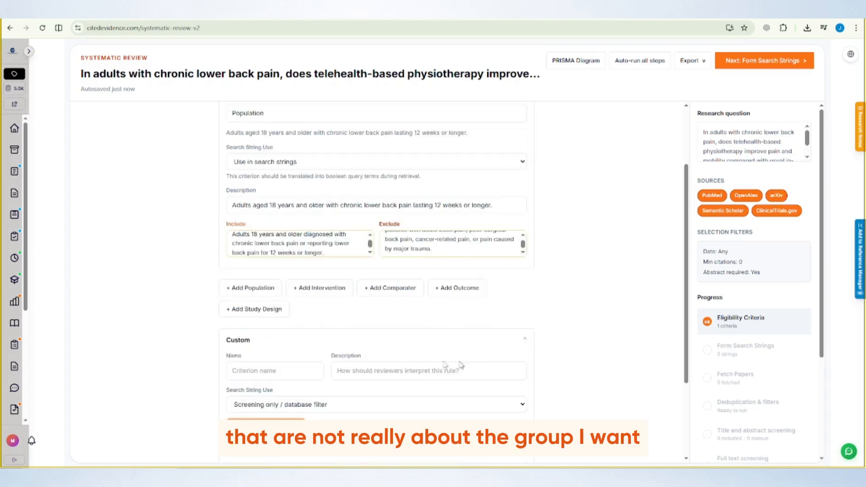
left_click(318, 293)
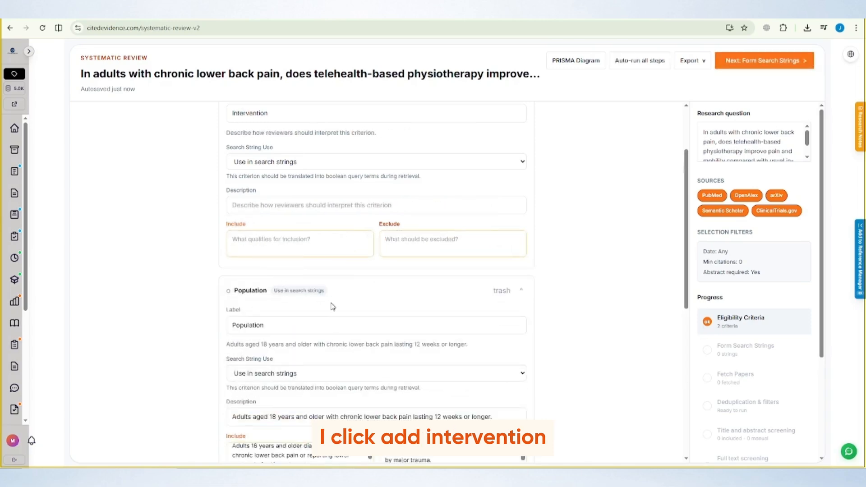
scroll(333, 307, "up", 2)
type("Intervation")
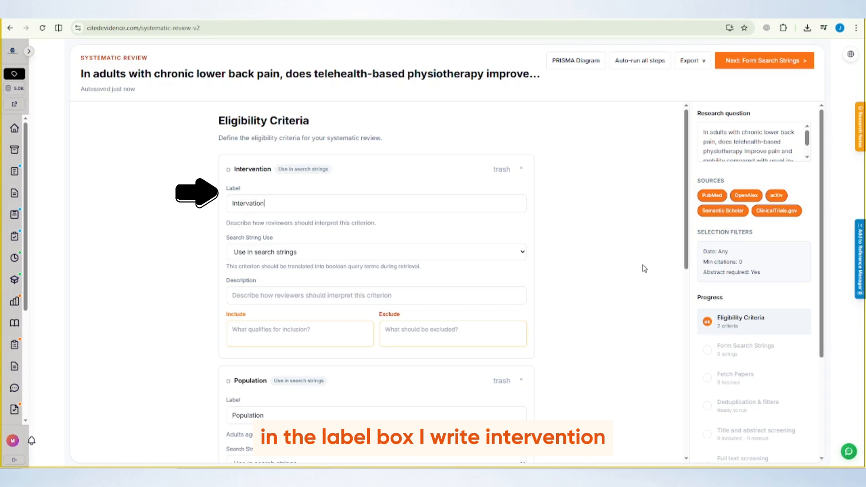
- Set the intervention description to "Telehealth-based physiotherapy delivered remotely through video calls, mobile apps, online exercise programs, or clinician-guided digital rehabilitation."
scroll(643, 267, "down", 1)
left_click(342, 238)
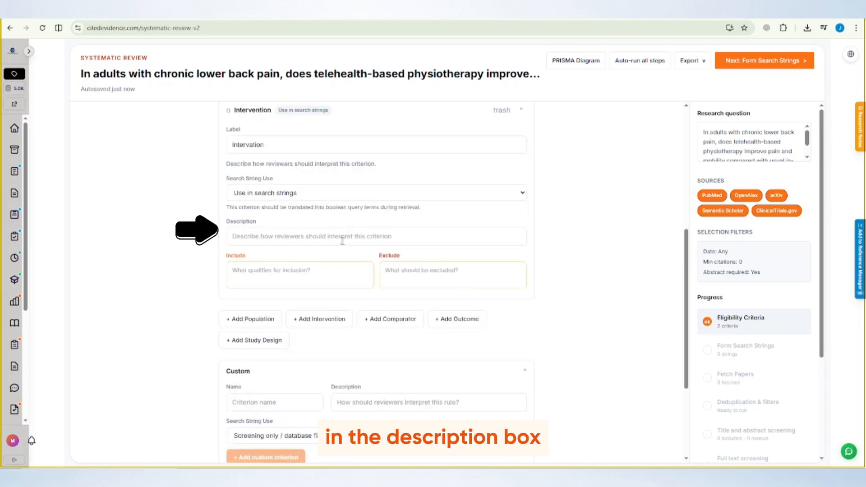
key("ctrl+v")
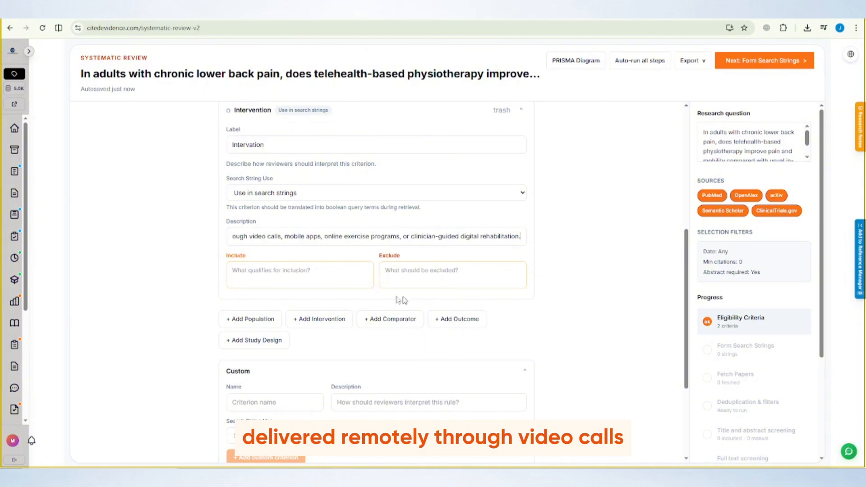
- Fill in the intervention inclusion rule with remote physiotherapy, virtual physiotherapy, telerehabilitation and online clinician-guided rehabilitation for chronic lower back pain
left_click(314, 278)
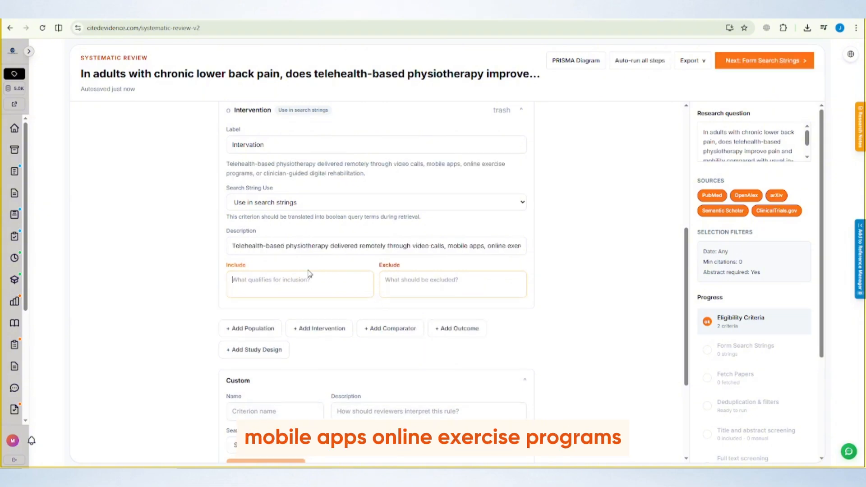
scroll(616, 299, "up", 1)
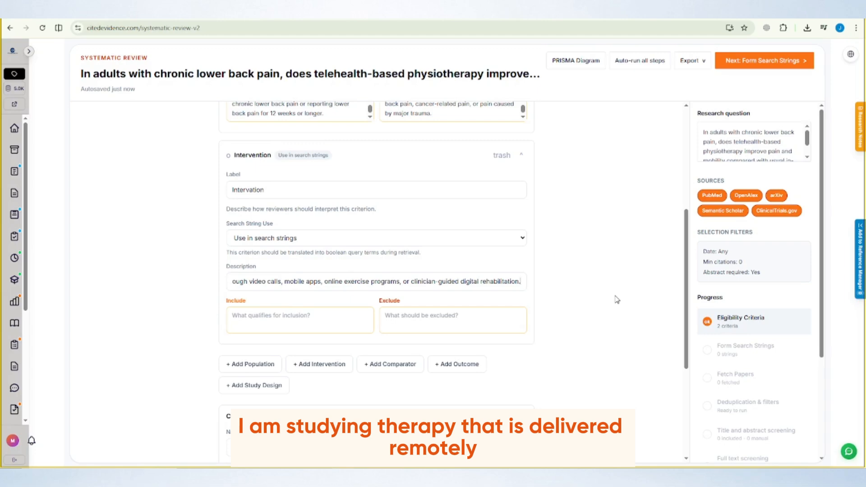
key("Tab")
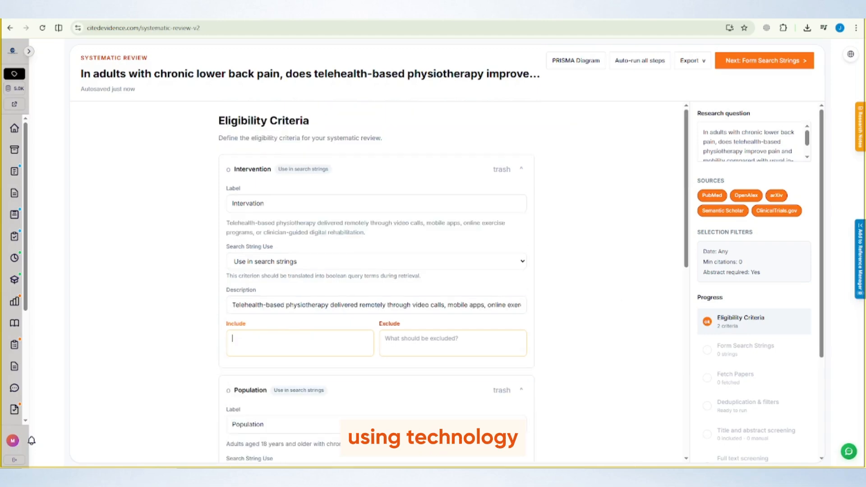
key("ctrl+v")
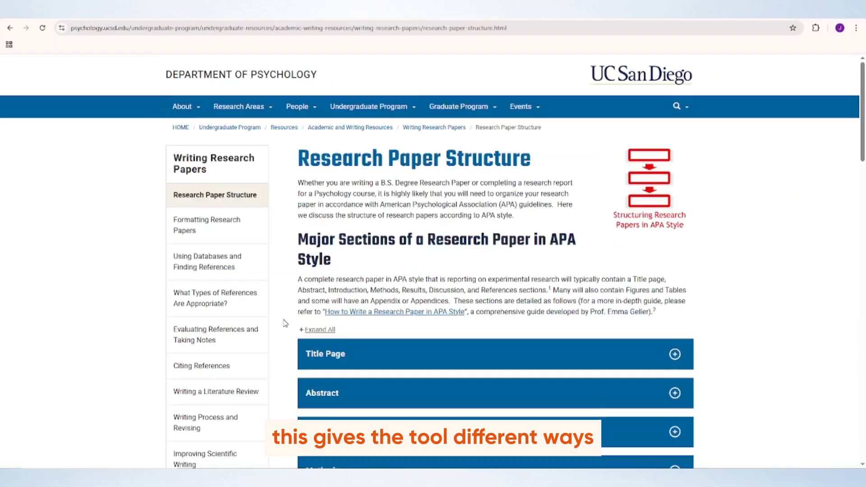
- Read through the UC San Diego Research Paper Structure page, covering the major sections, variations and departures from APA style
scroll(285, 320, "down", 3)
scroll(285, 323, "down", 12)
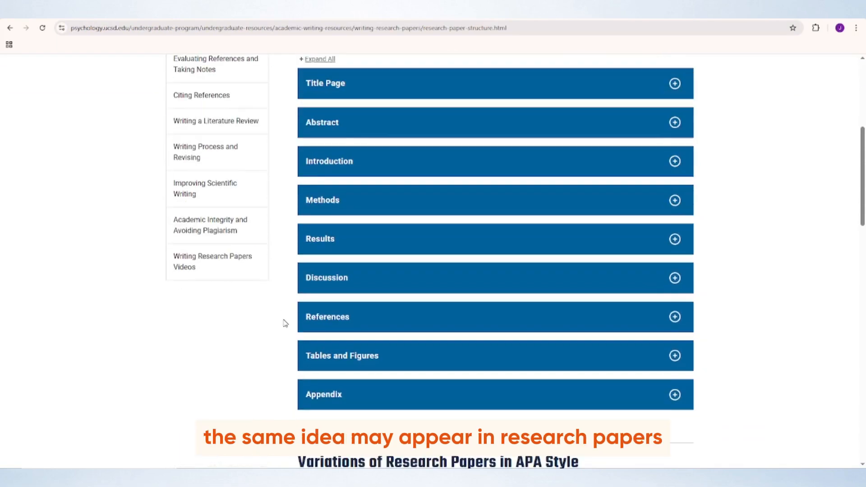
scroll(285, 323, "down", 5)
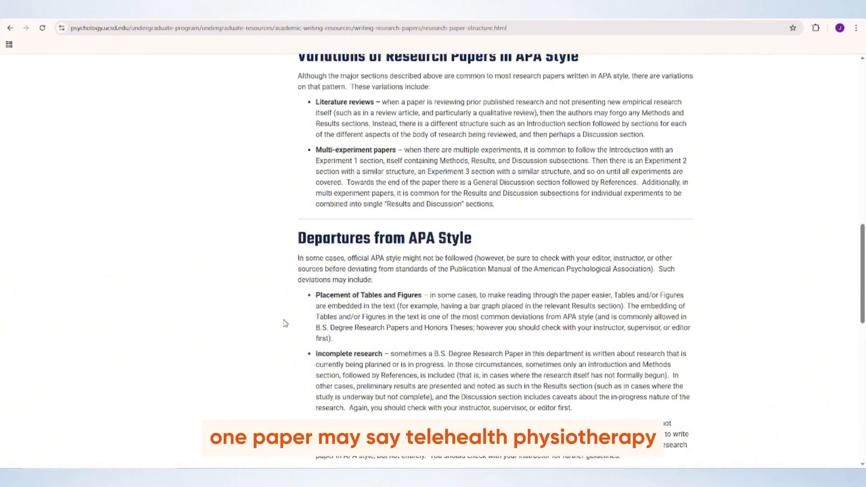
scroll(285, 324, "down", 4)
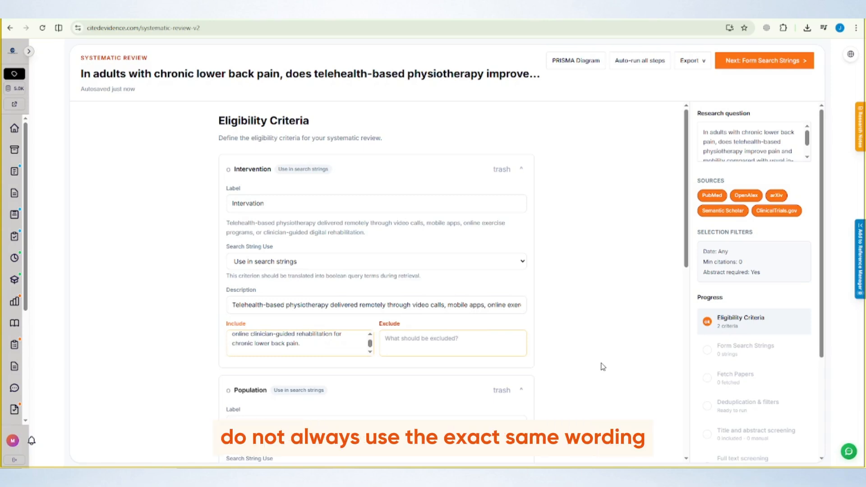
- Fill in the intervention exclusion rule, ending with "self-directed exercise with no remote clinical guidance."
scroll(603, 366, "down", 1)
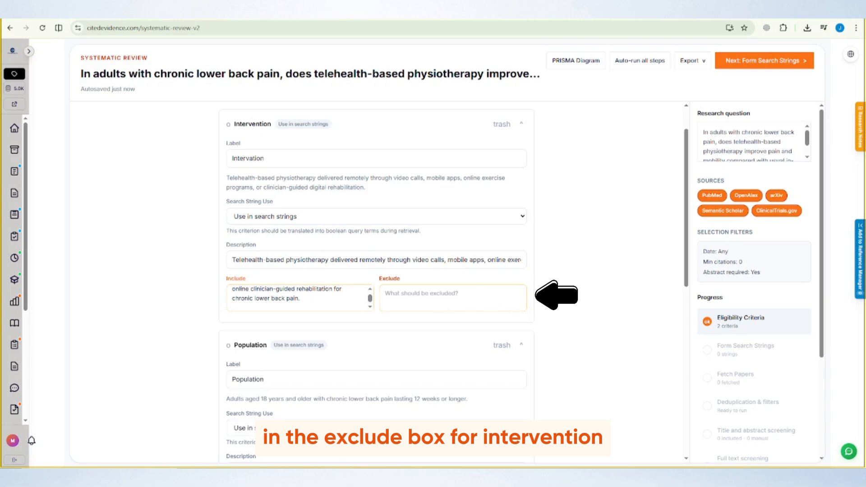
type("self-directed exercise with no remote clinical guidance.")
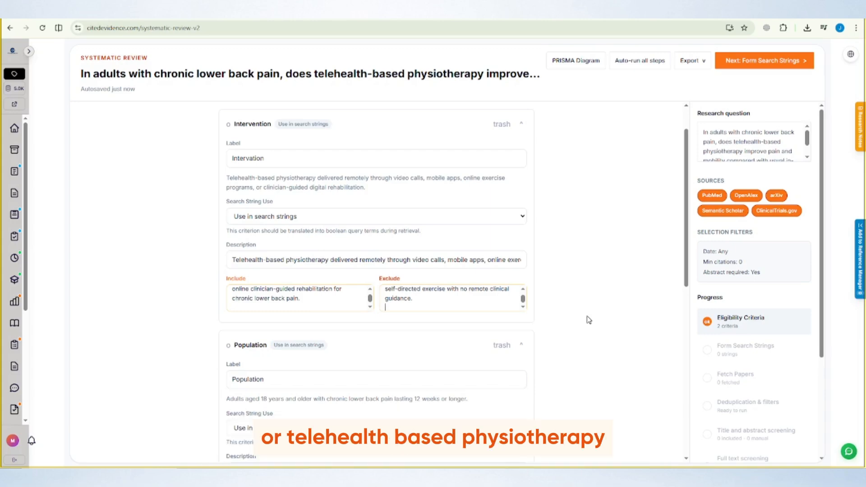
- Review the completed population and intervention criteria, the options for adding further criteria, and the list of remaining review stages
scroll(591, 324, "down", 5)
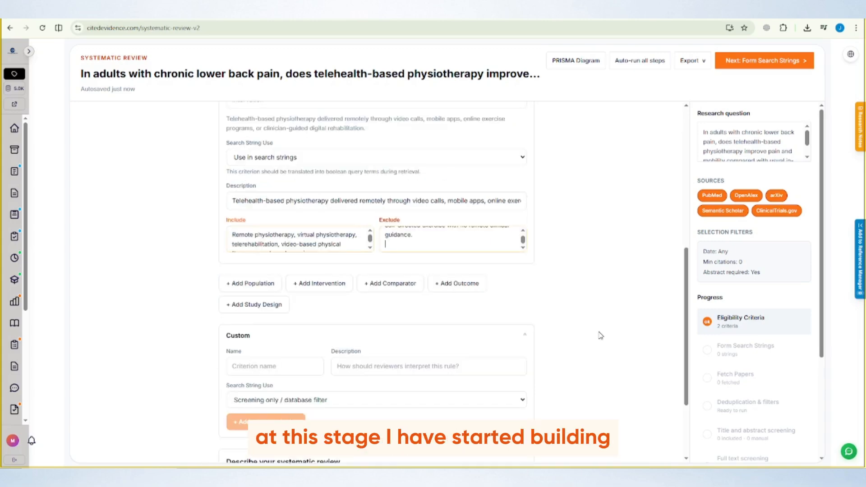
scroll(598, 336, "down", 1)
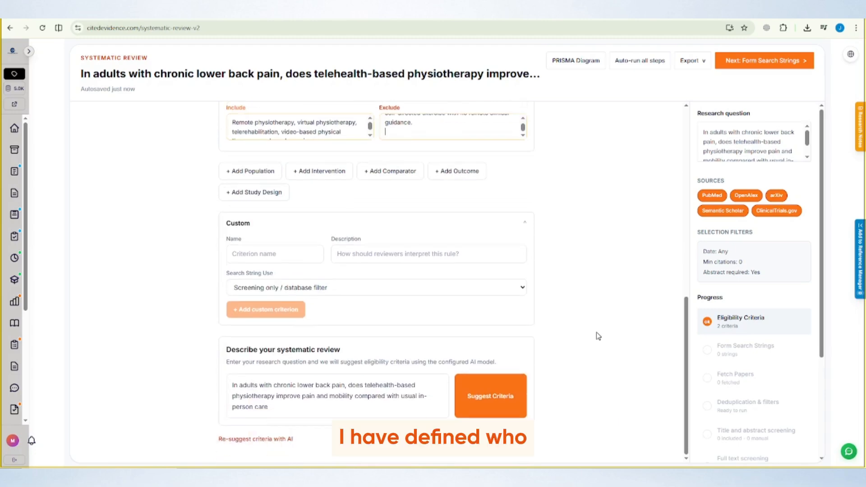
scroll(585, 331, "up", 1)
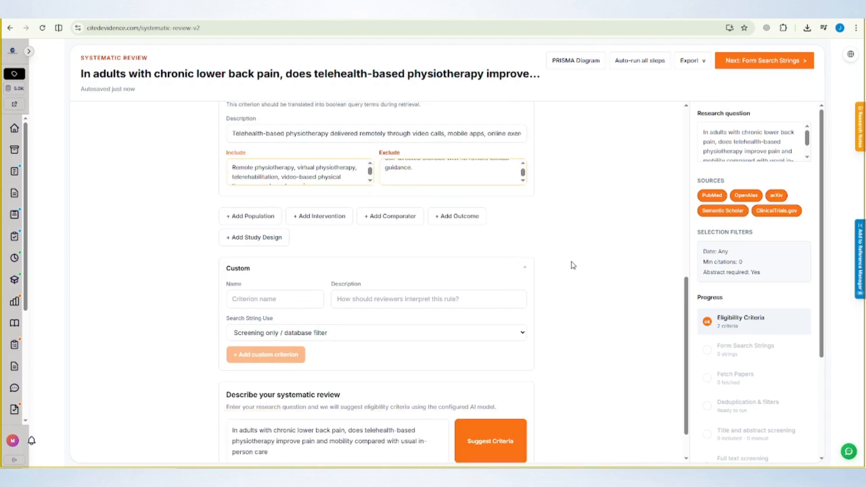
scroll(562, 295, "up", 1)
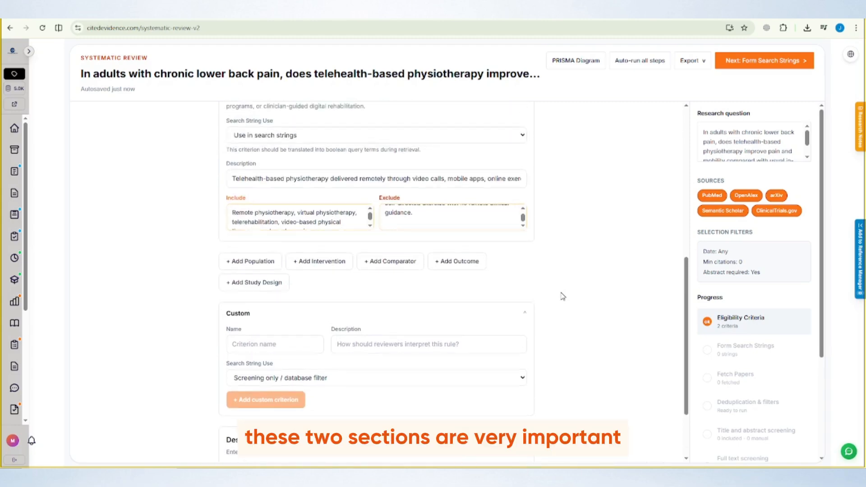
scroll(562, 296, "up", 1)
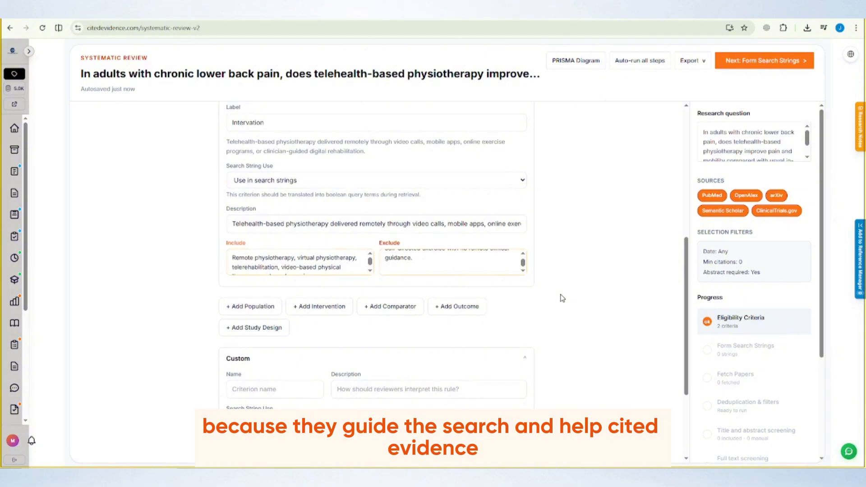
scroll(561, 301, "up", 1)
scroll(561, 301, "up", 1)
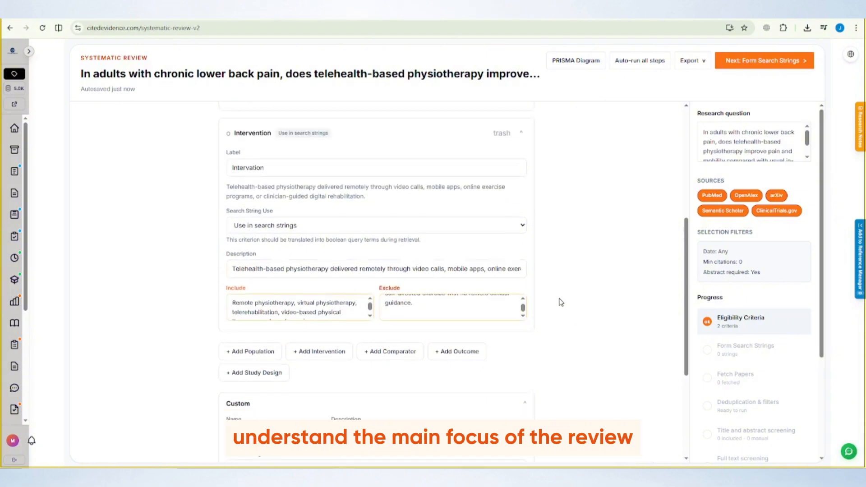
scroll(560, 302, "down", 2)
scroll(593, 286, "up", 6)
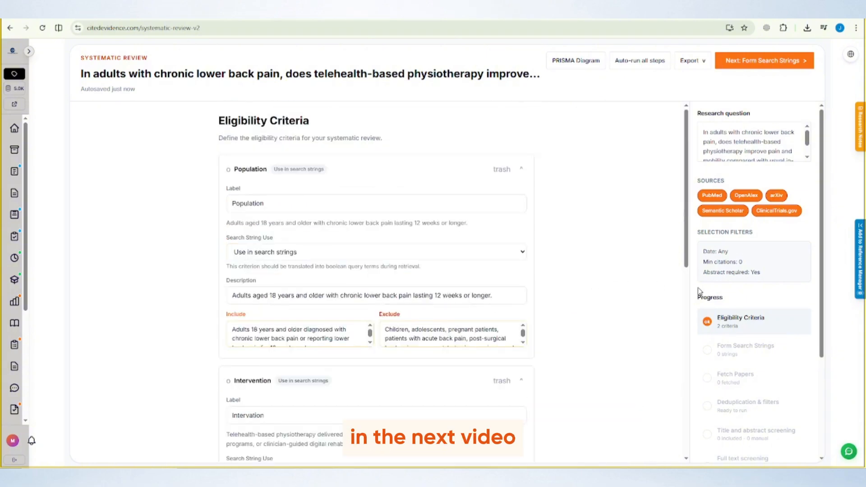
scroll(745, 296, "down", 1)
scroll(744, 296, "down", 3)
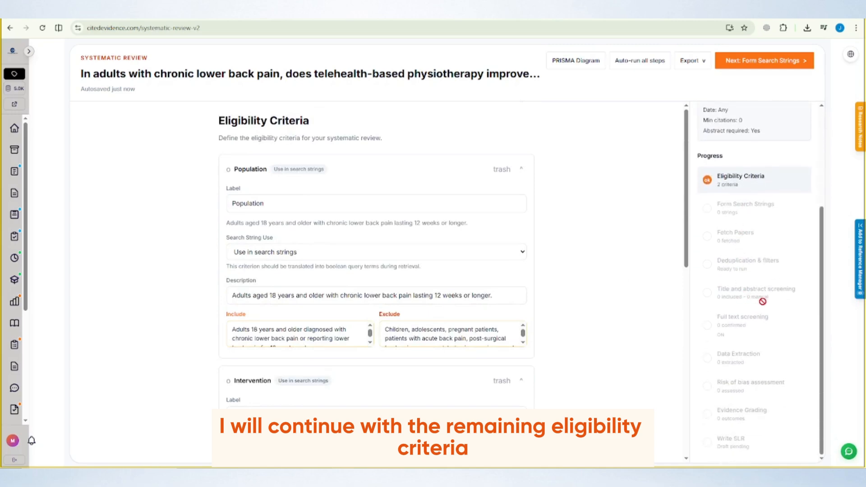
scroll(744, 298, "up", 4)
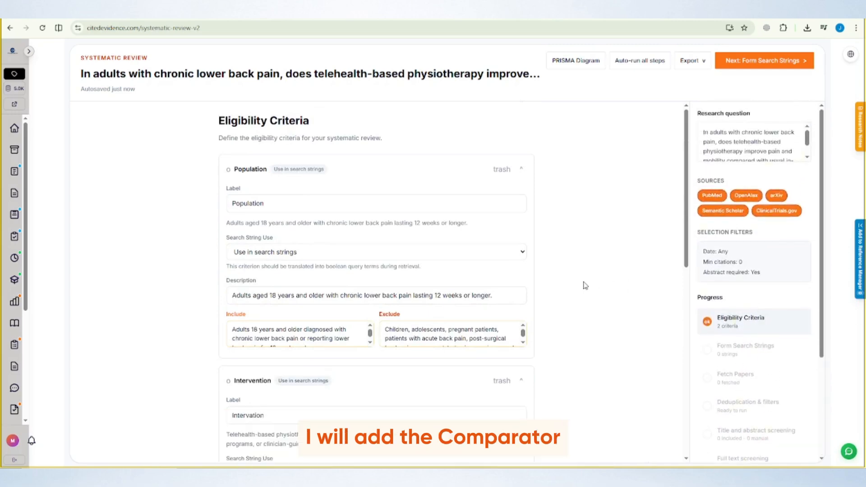
scroll(584, 291, "down", 2)
scroll(585, 291, "down", 7)
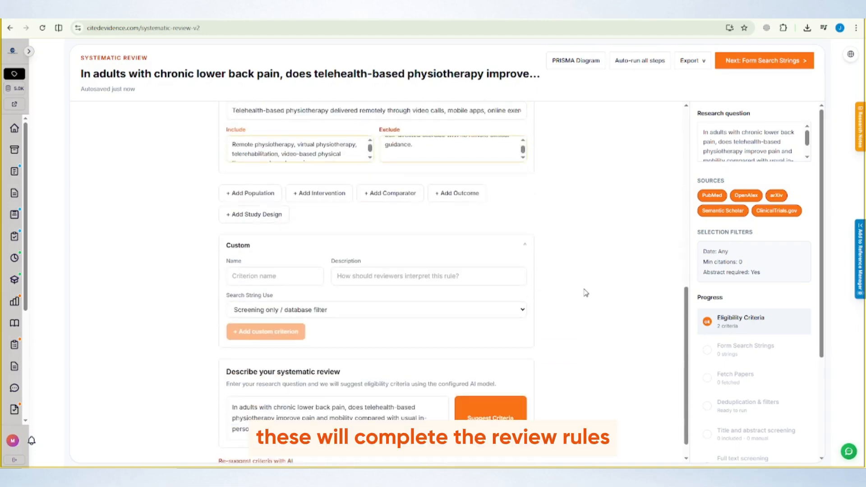
scroll(585, 293, "down", 1)
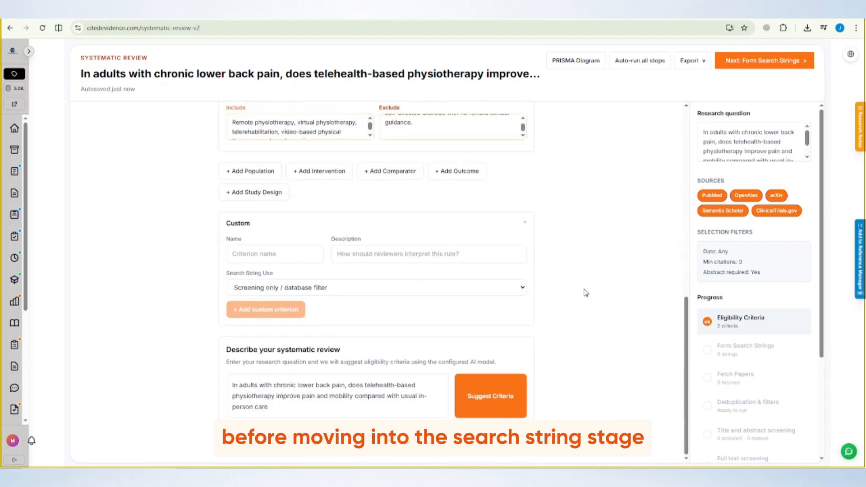
scroll(588, 319, "up", 4)
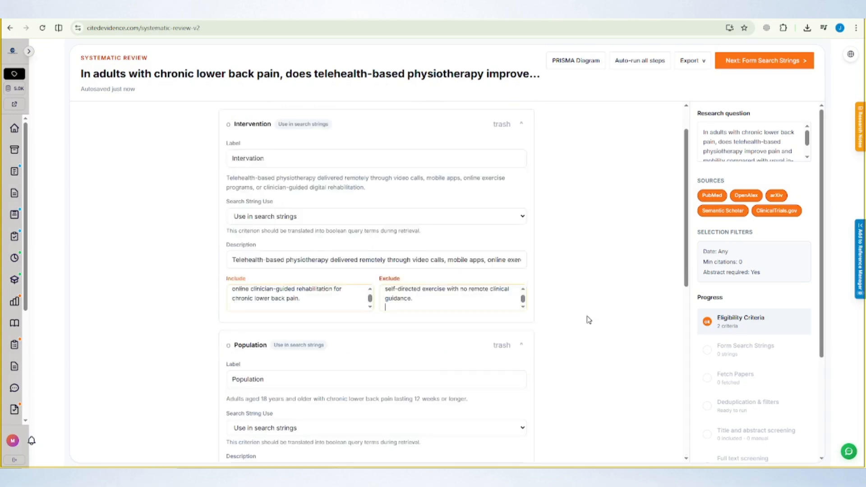